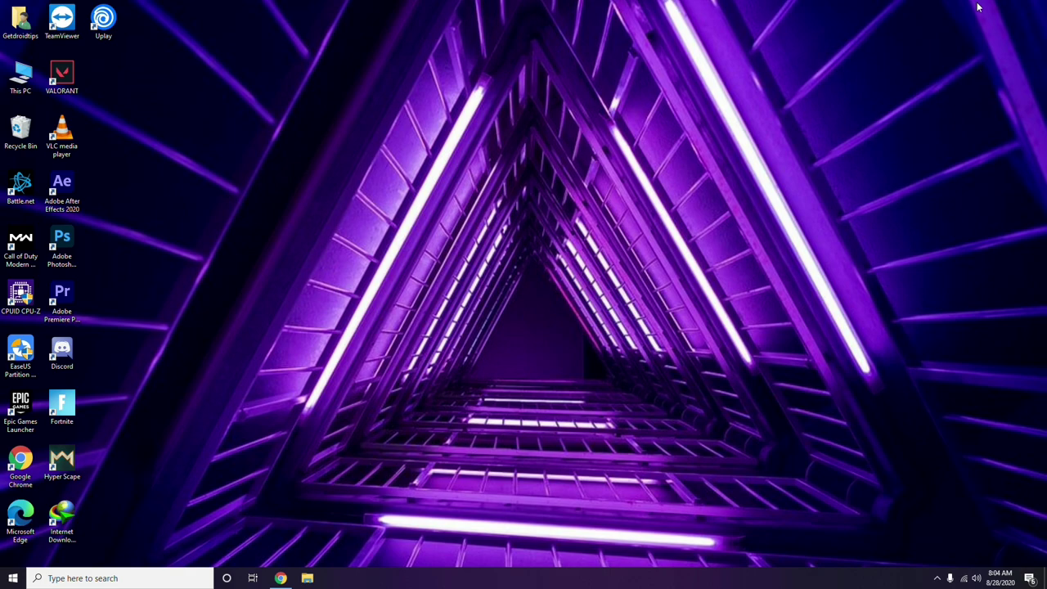
# In Settings' Update & Security, confirm Windows is current, then view the Windows Security page
pyautogui.press('super+i')
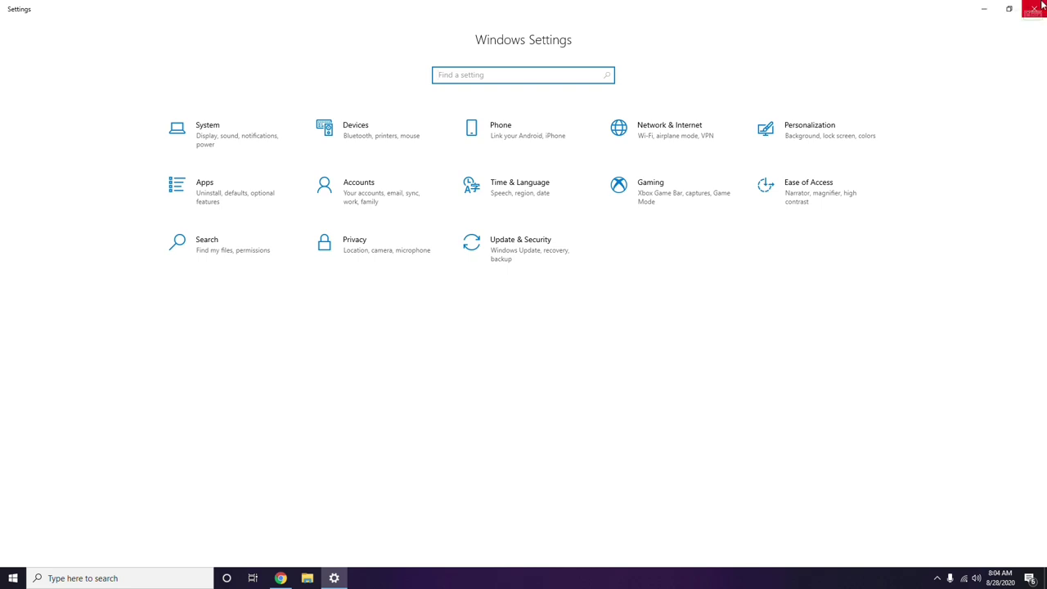
pyautogui.click(530, 254)
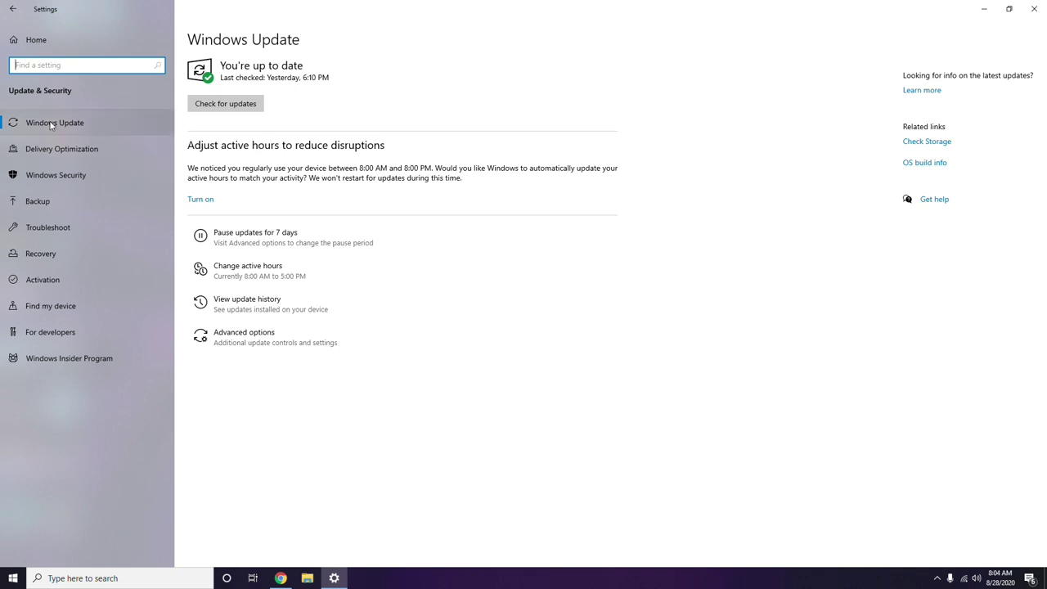
pyautogui.click(58, 174)
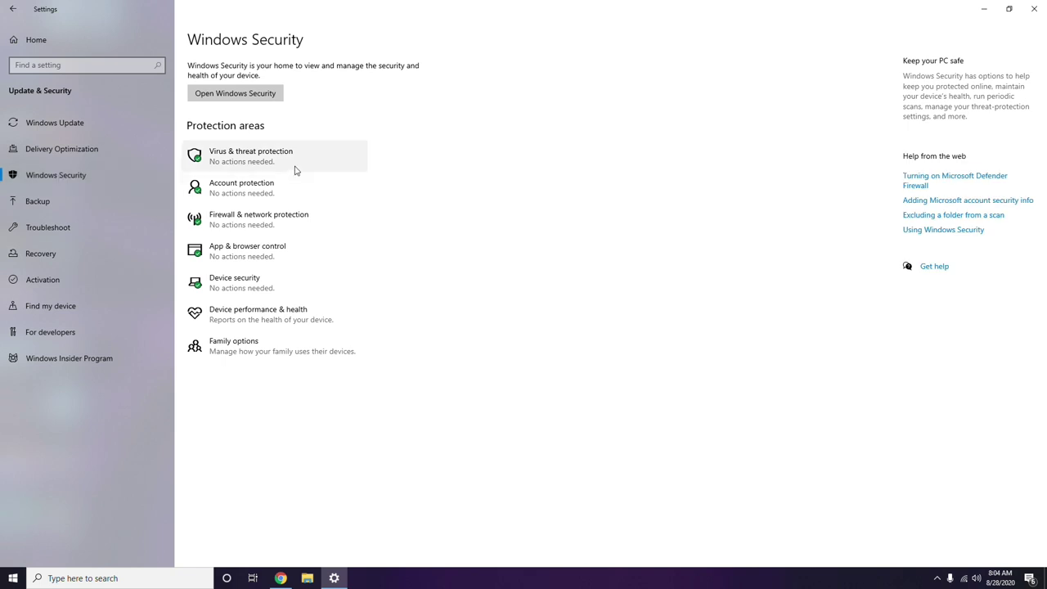
# Open Virus & threat protection's Manage settings page and review the real-time, cloud and Tamper Protection toggles
pyautogui.click(257, 163)
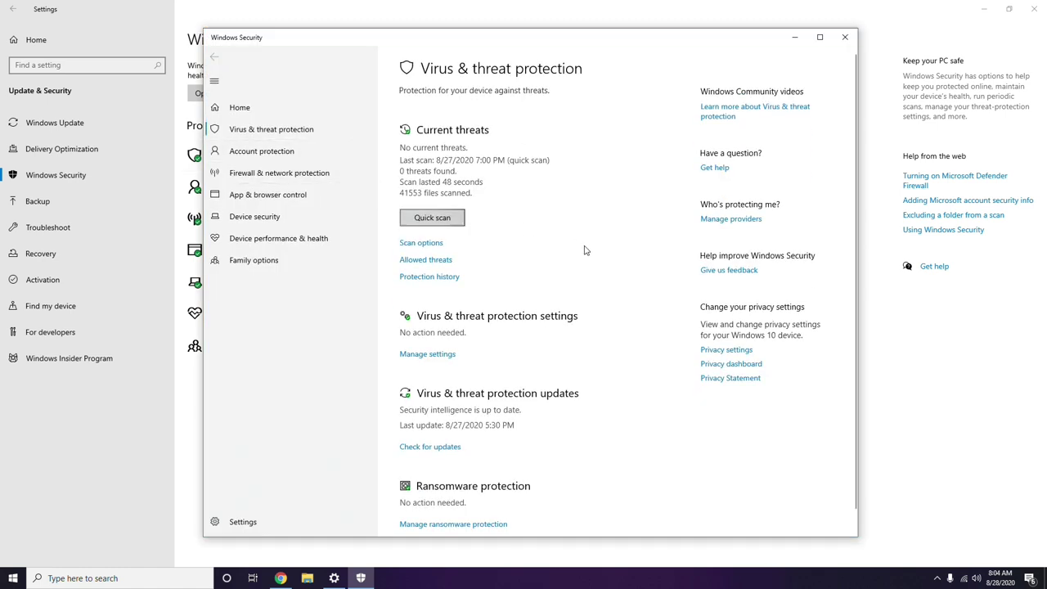
pyautogui.scroll(-1, 585, 250)
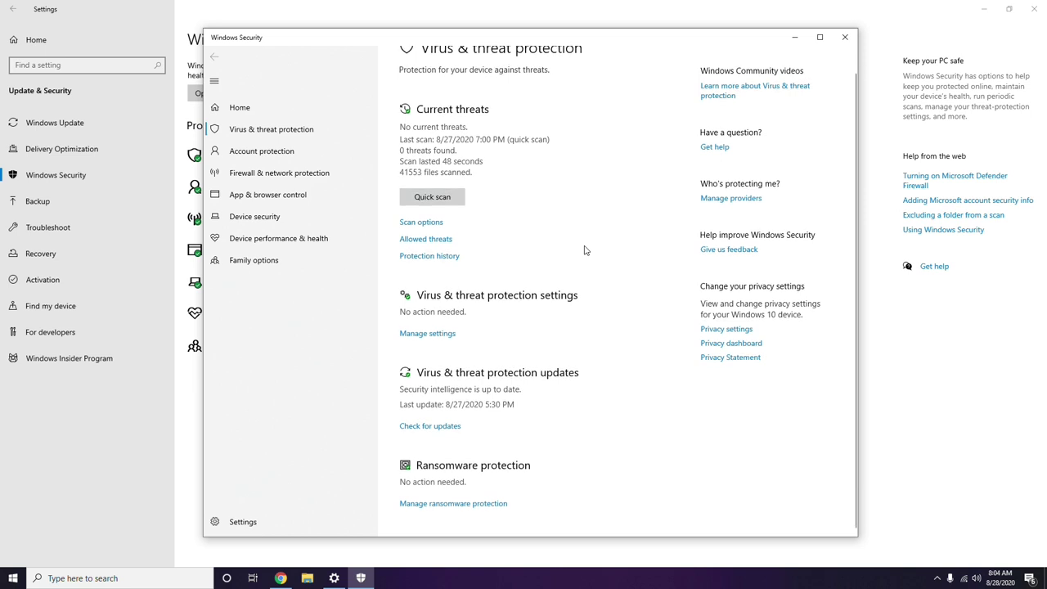
pyautogui.scroll(1, 585, 250)
pyautogui.scroll(-1, 585, 251)
pyautogui.scroll(1, 584, 250)
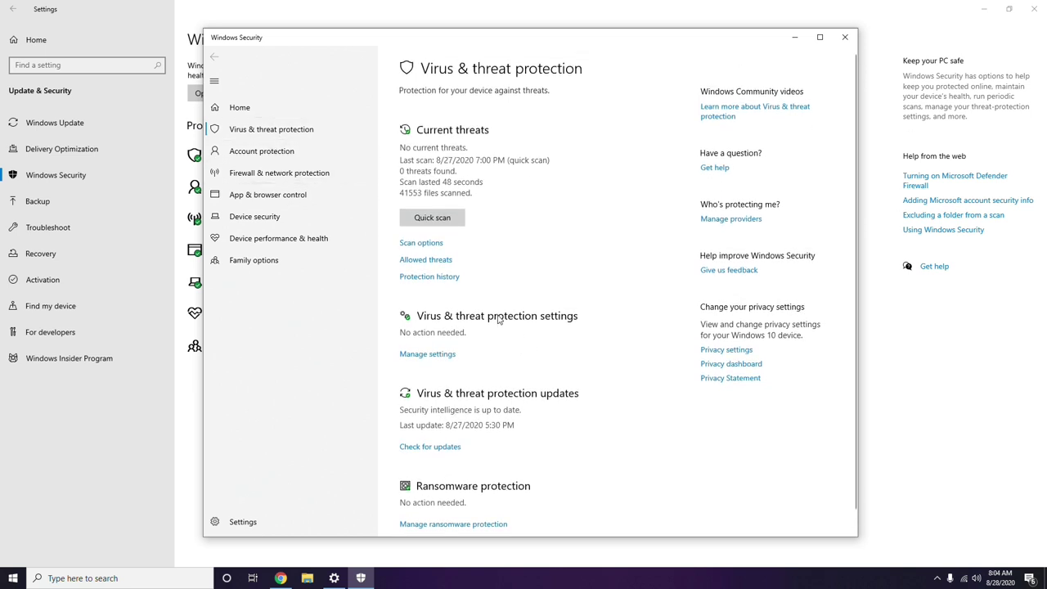
pyautogui.click(434, 357)
pyautogui.scroll(-2, 586, 253)
pyautogui.scroll(-3, 586, 254)
pyautogui.scroll(1, 585, 253)
pyautogui.scroll(2, 585, 254)
pyautogui.scroll(-3, 585, 253)
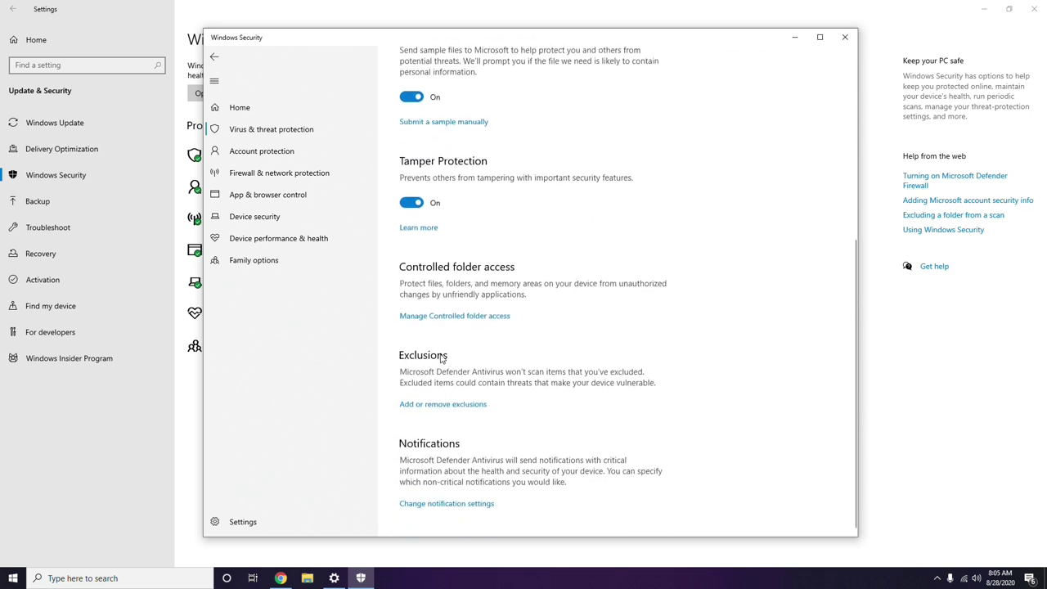
# On the Exclusions page, add a File exclusion to bring up the file picker on Desktop
pyautogui.click(442, 403)
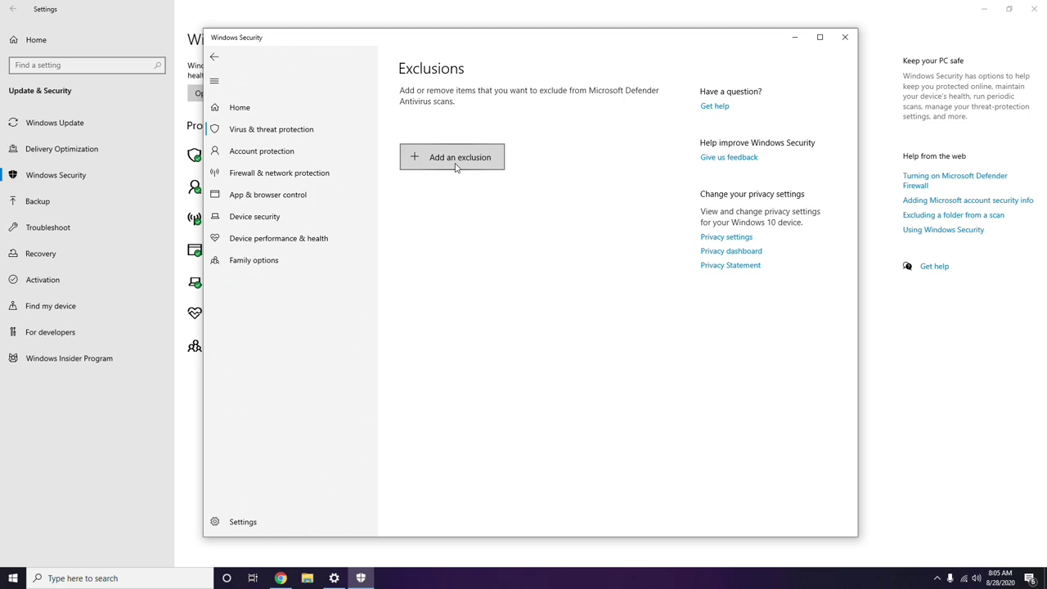
pyautogui.click(457, 166)
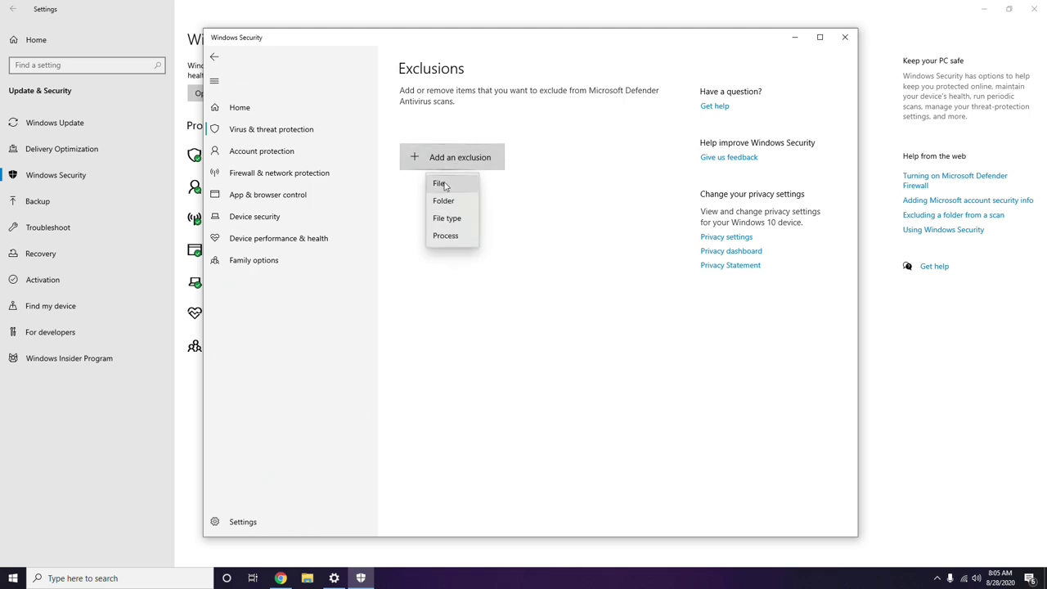
pyautogui.click(441, 183)
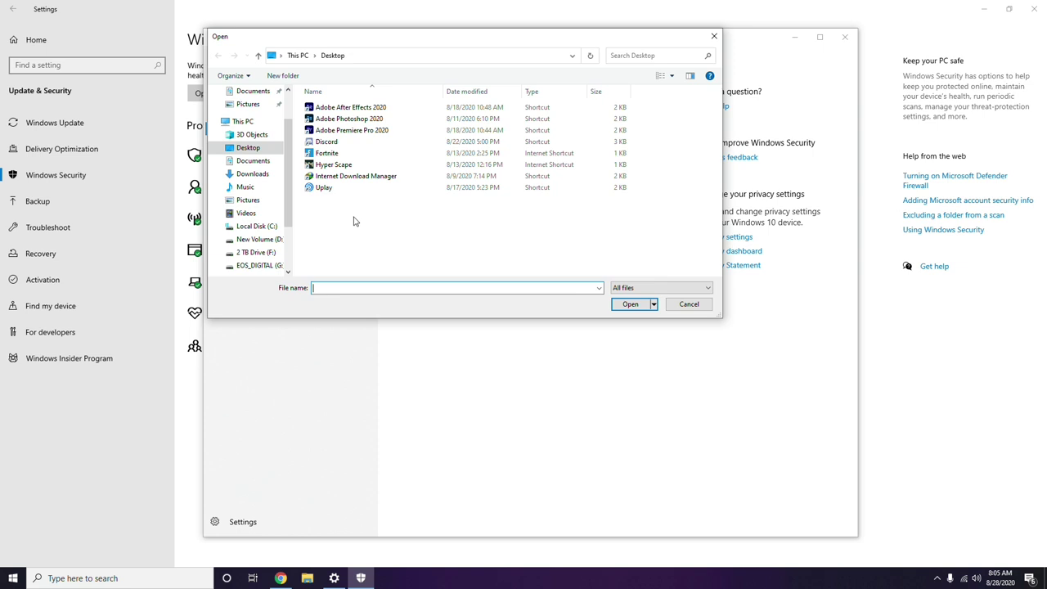
# Cancel the file picker and close the Windows Security and Settings windows
pyautogui.click(691, 309)
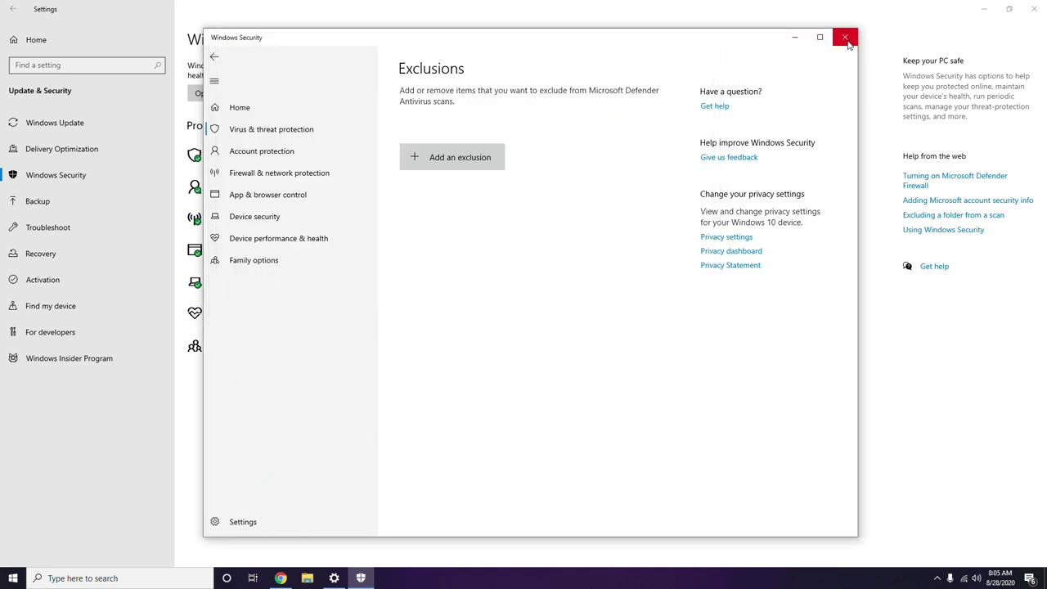
pyautogui.click(847, 41)
pyautogui.click(1032, 10)
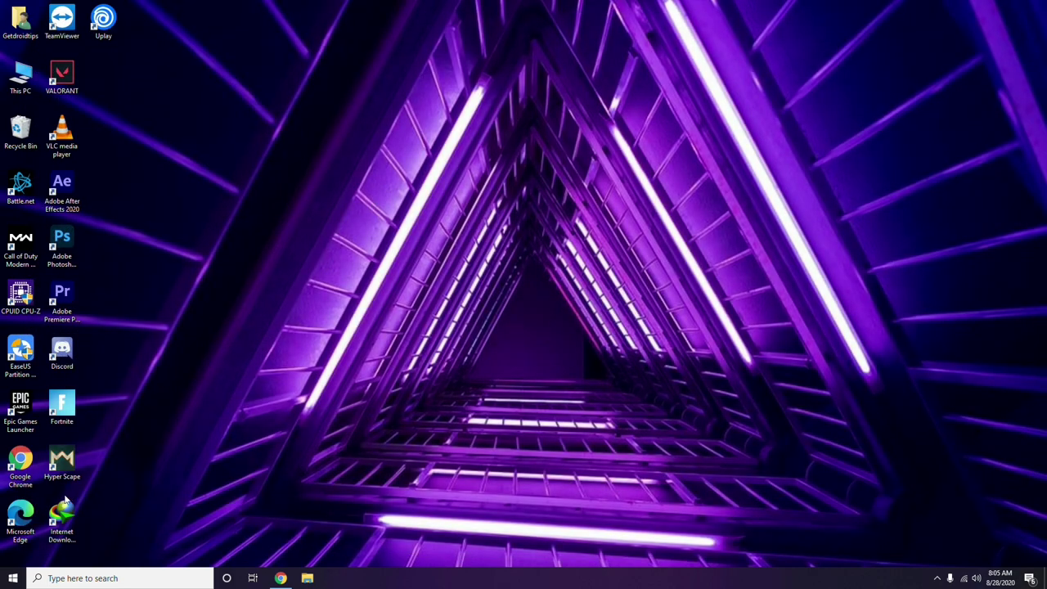
# View the Start menu's Power options, then dismiss the menu back to the desktop
pyautogui.click(12, 577)
pyautogui.click(14, 555)
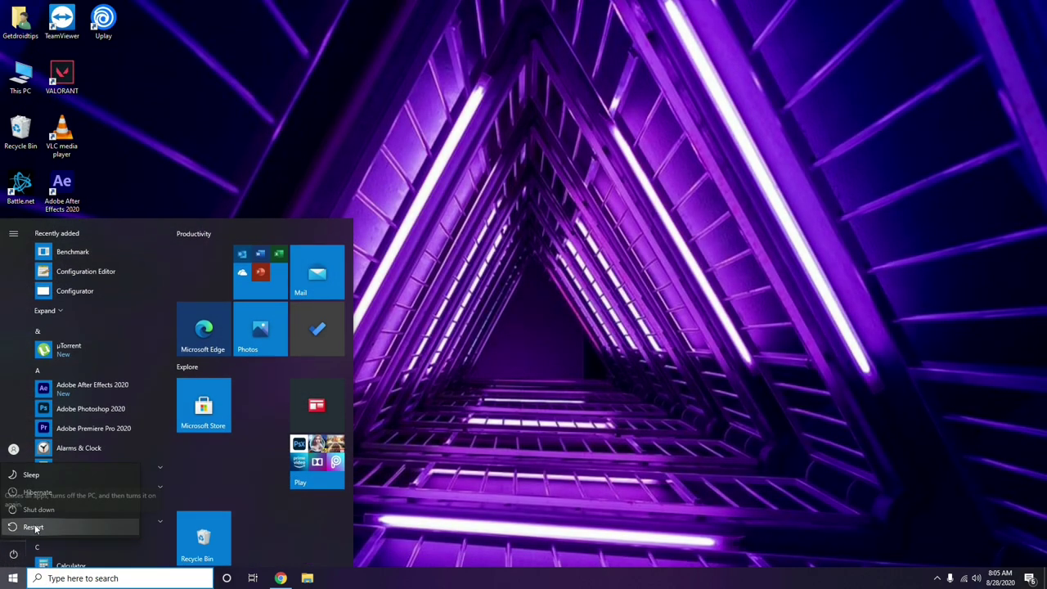
pyautogui.press('Escape')
pyautogui.click(475, 406)
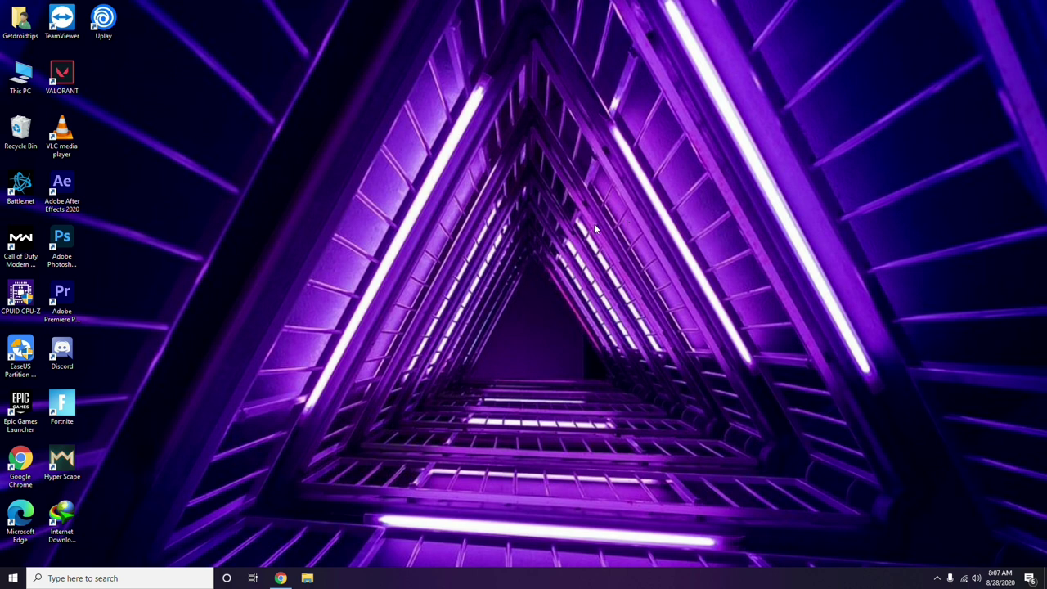
# Search 'update' and run Check for updates, confirming 'You're up to date' as of 8:08 AM
pyautogui.click(89, 577)
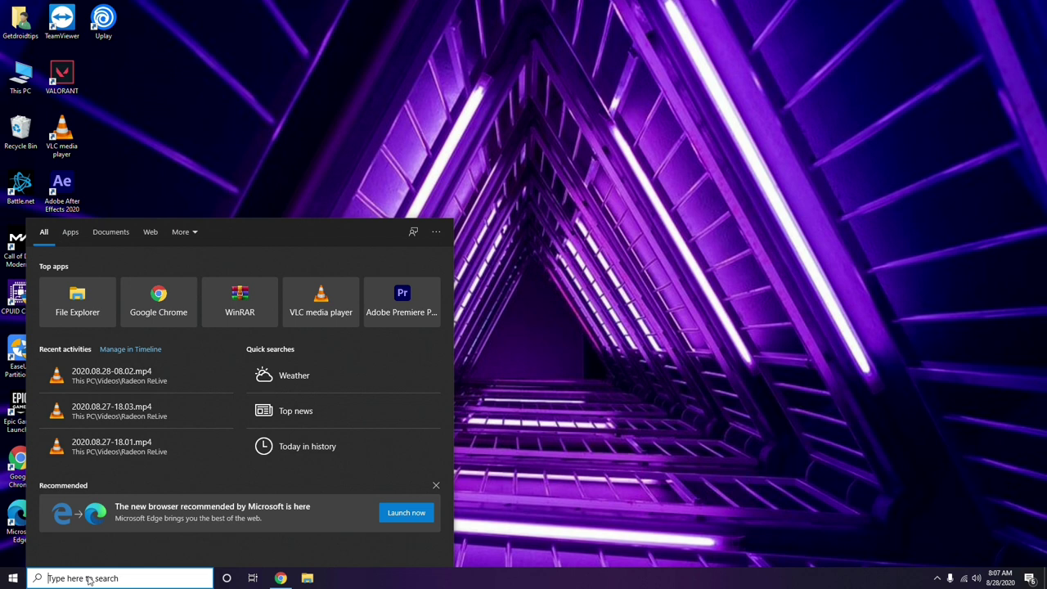
pyautogui.write('up')
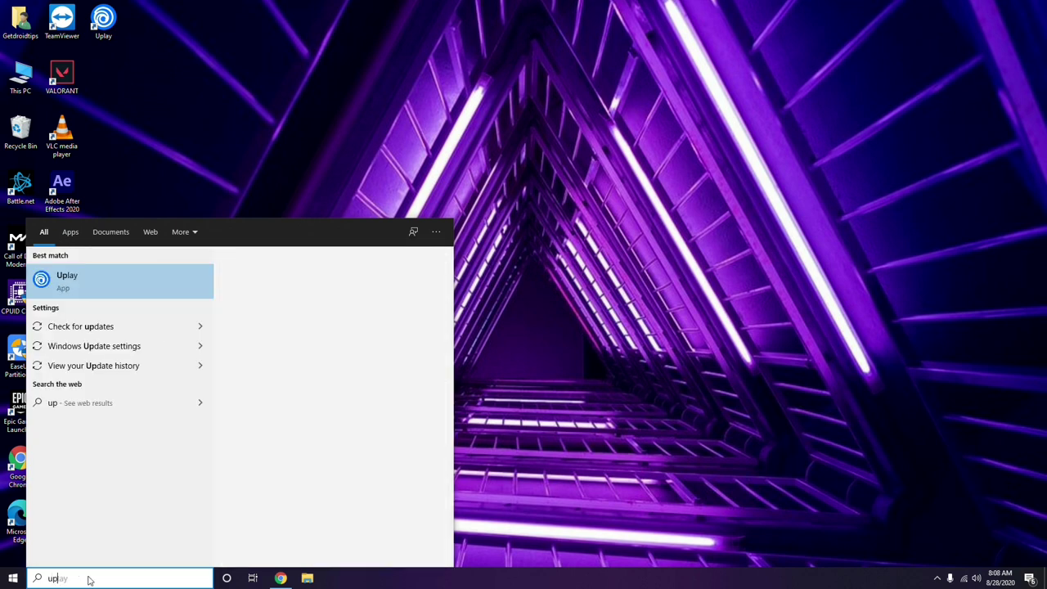
pyautogui.write('date')
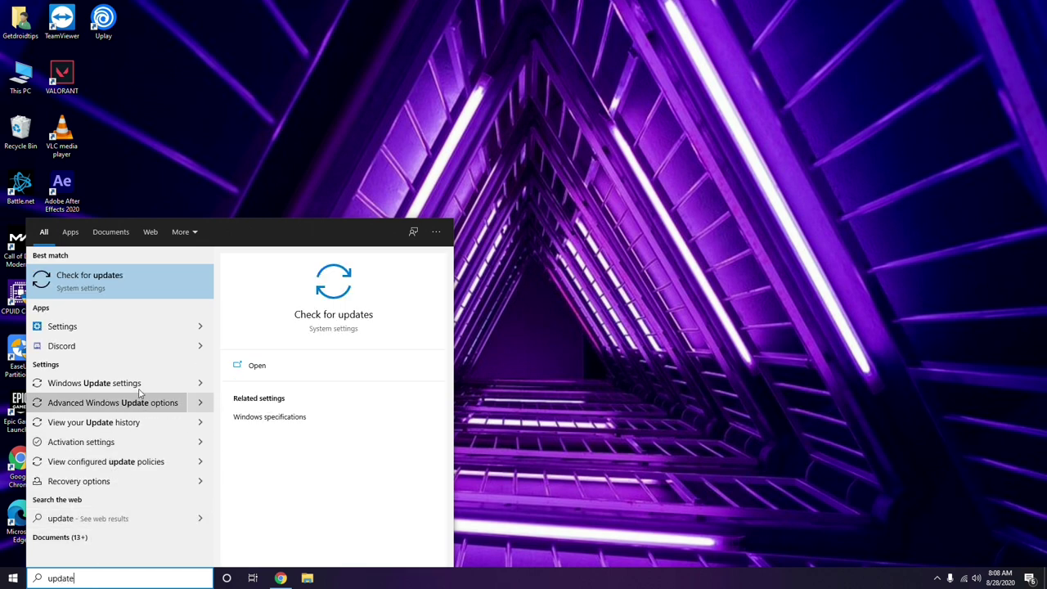
pyautogui.click(106, 293)
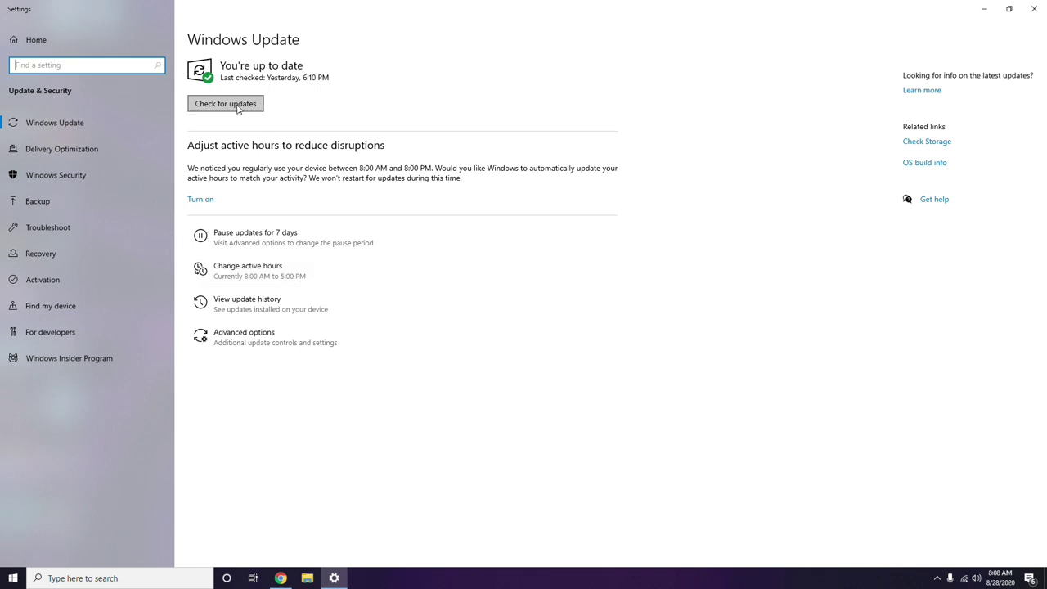
pyautogui.click(226, 103)
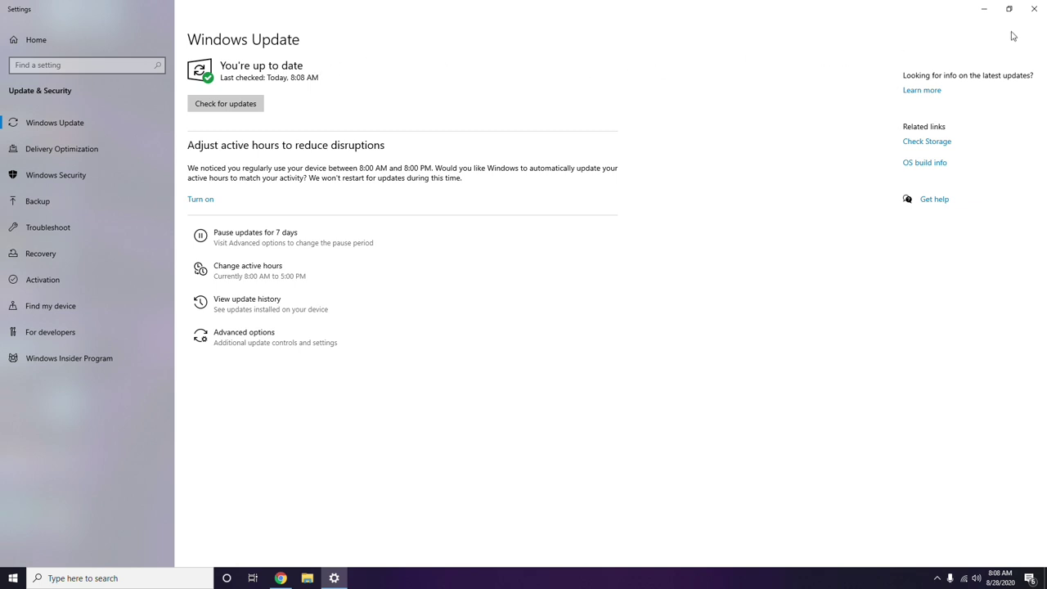
# Close Settings and open Device Manager through This PC's Manage (Computer Management)
pyautogui.click(1034, 9)
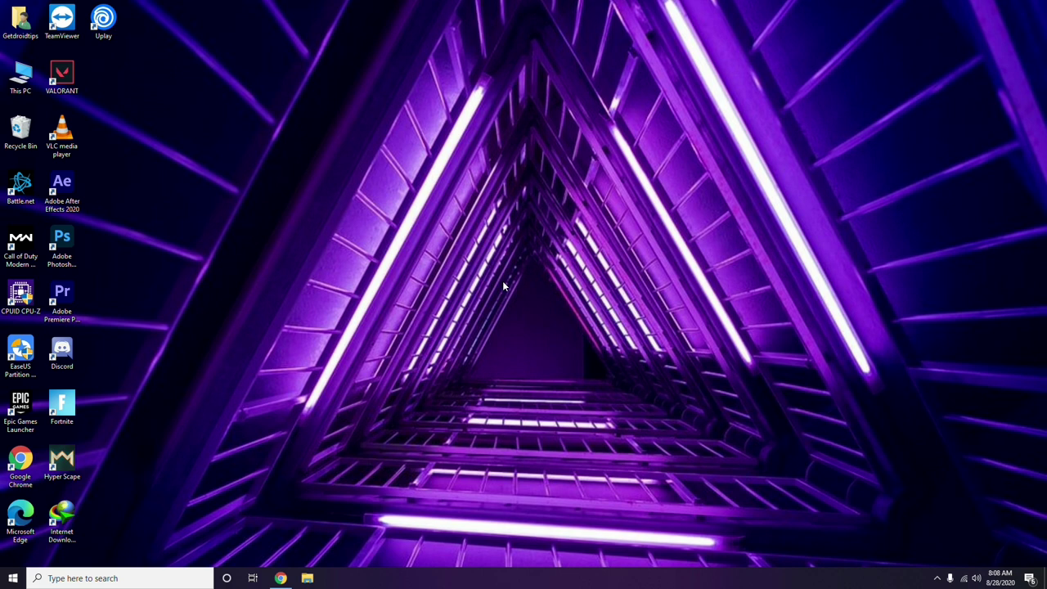
pyautogui.rightClick(25, 93)
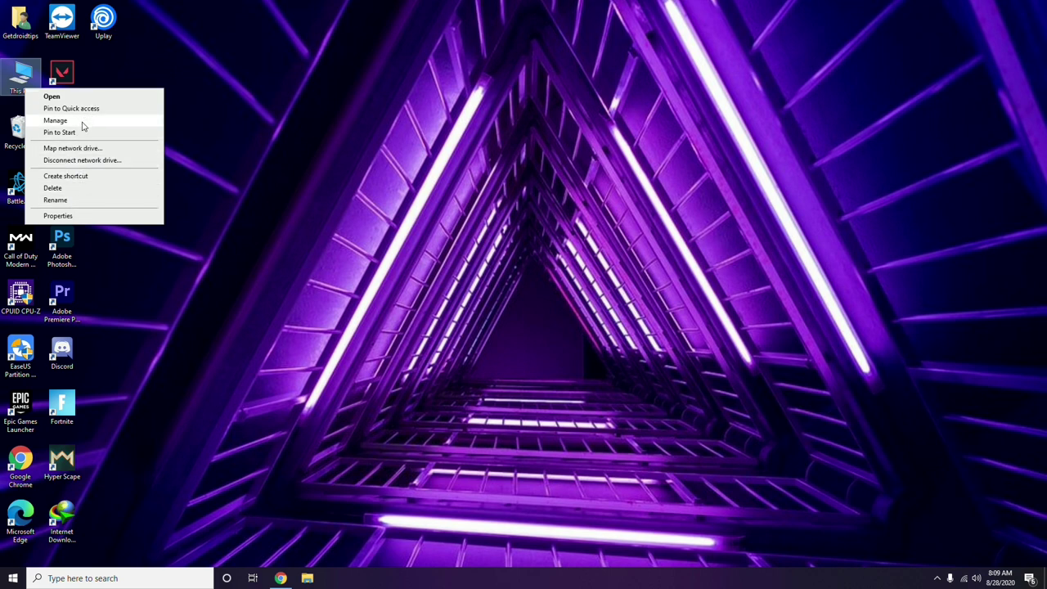
pyautogui.click(55, 120)
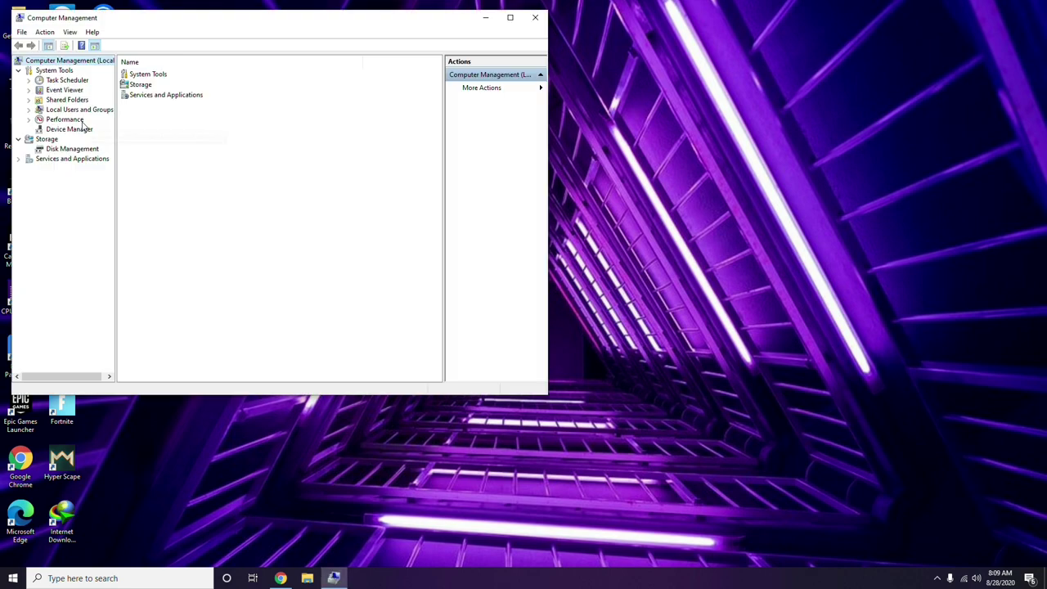
pyautogui.click(79, 129)
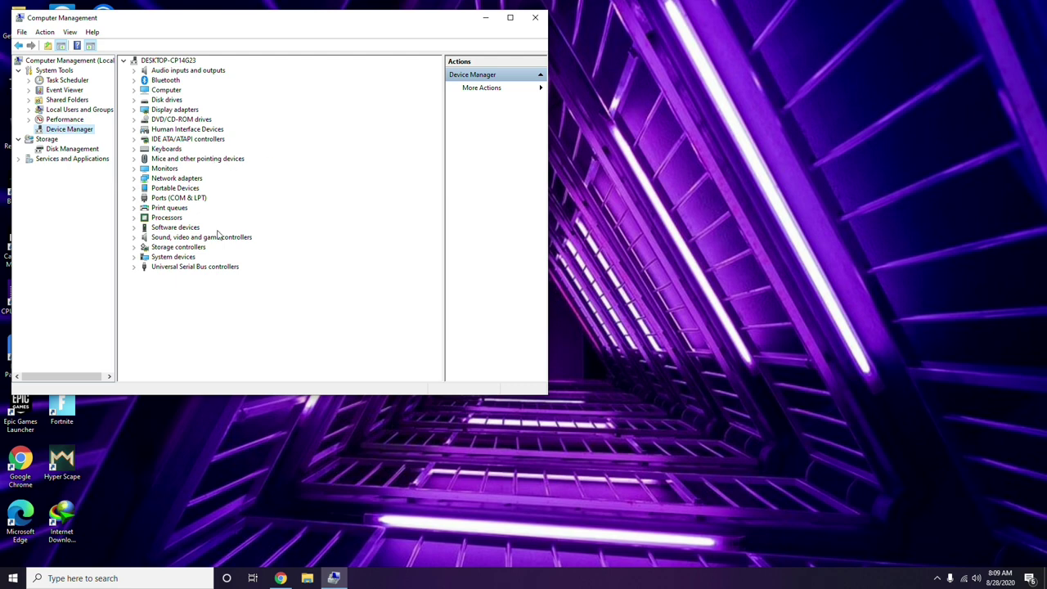
# Check the AMD Radeon driver (20.4.2 installed, 20.8.2 available) via the tray icon, then close it
pyautogui.click(540, 18)
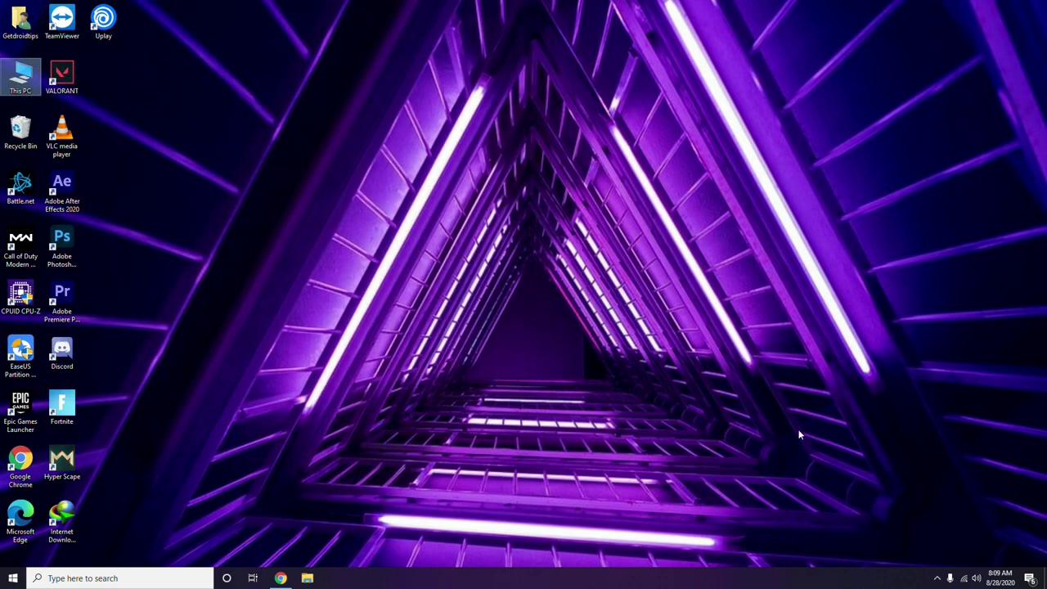
pyautogui.click(937, 578)
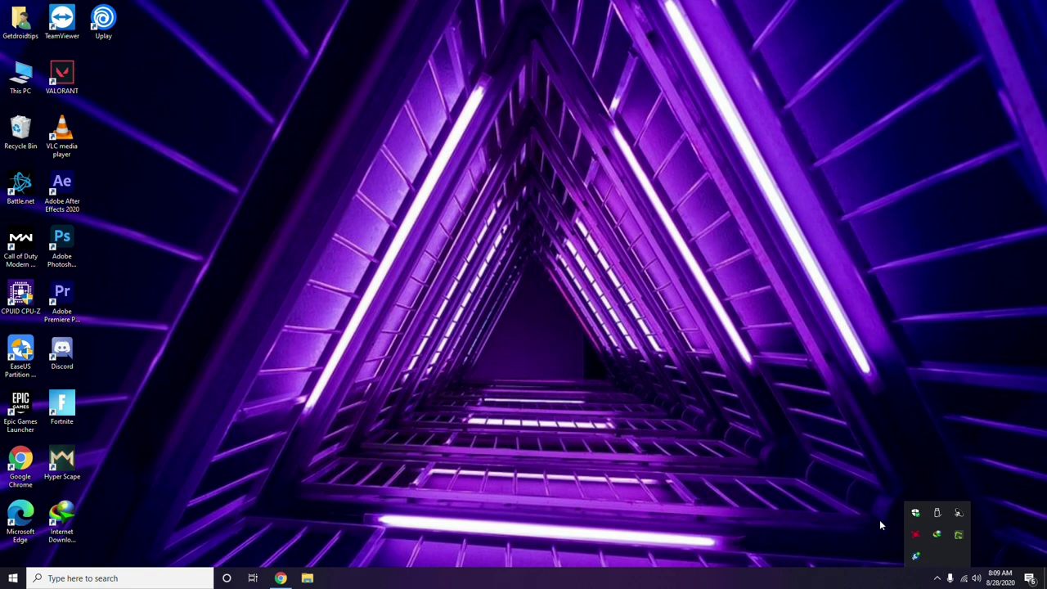
pyautogui.click(919, 536)
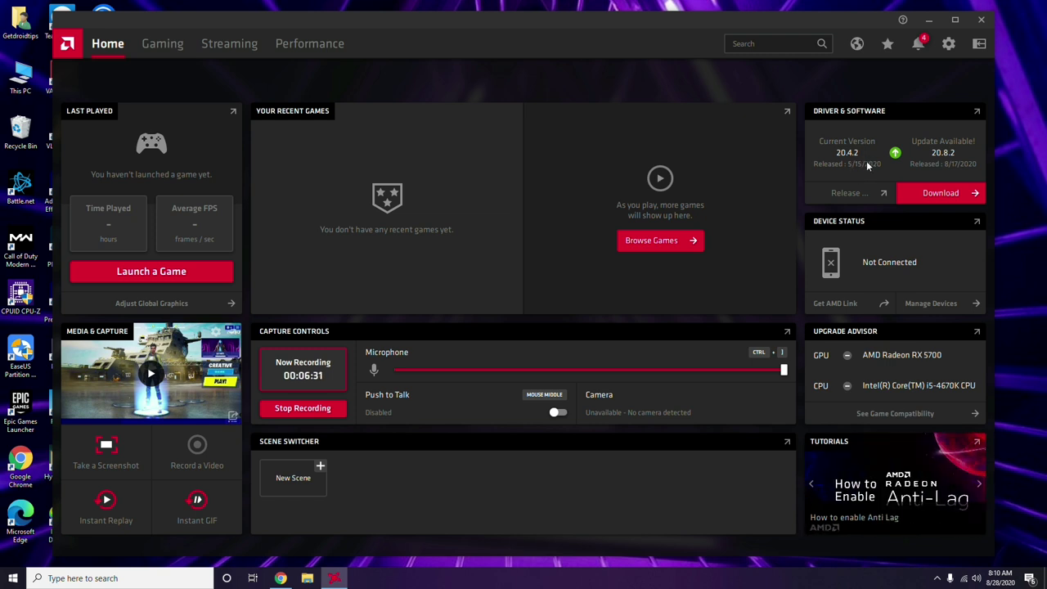
pyautogui.click(980, 20)
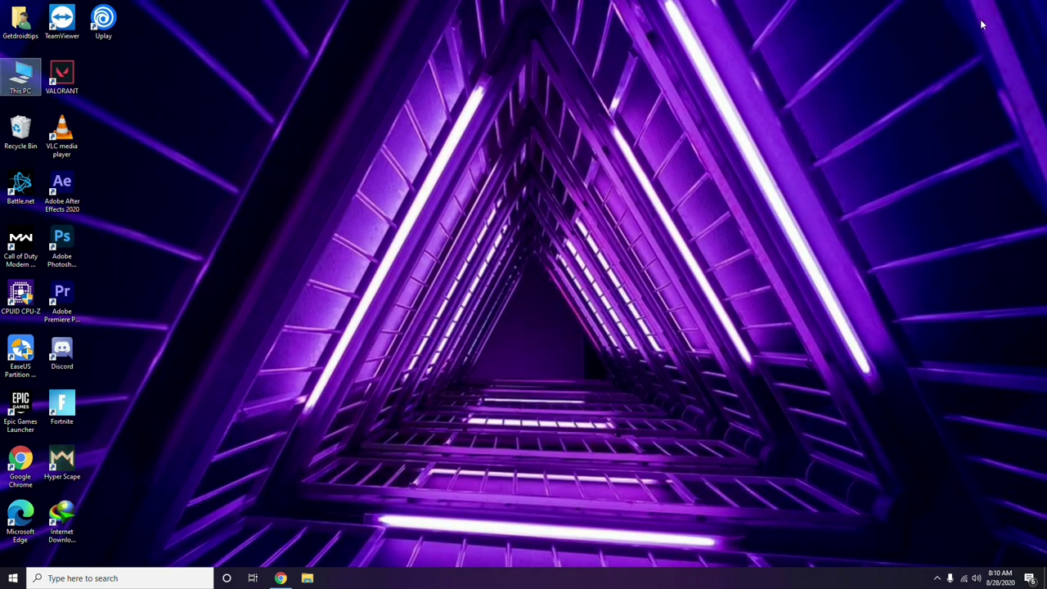